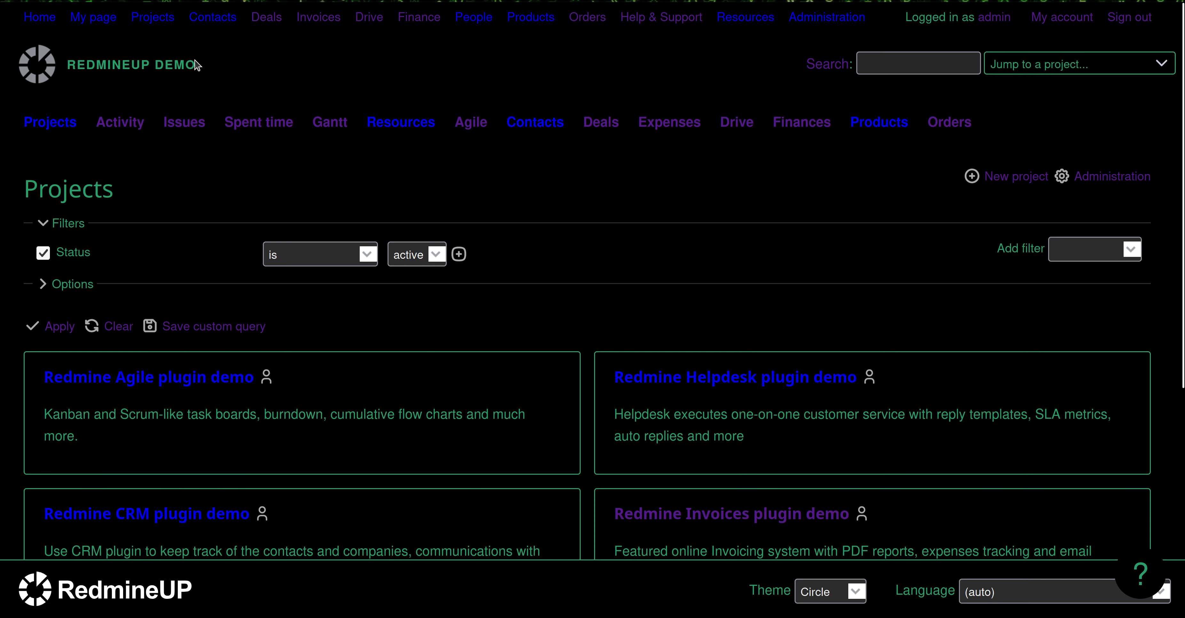
- Open the form for creating a new user in the user administration
click(174, 378)
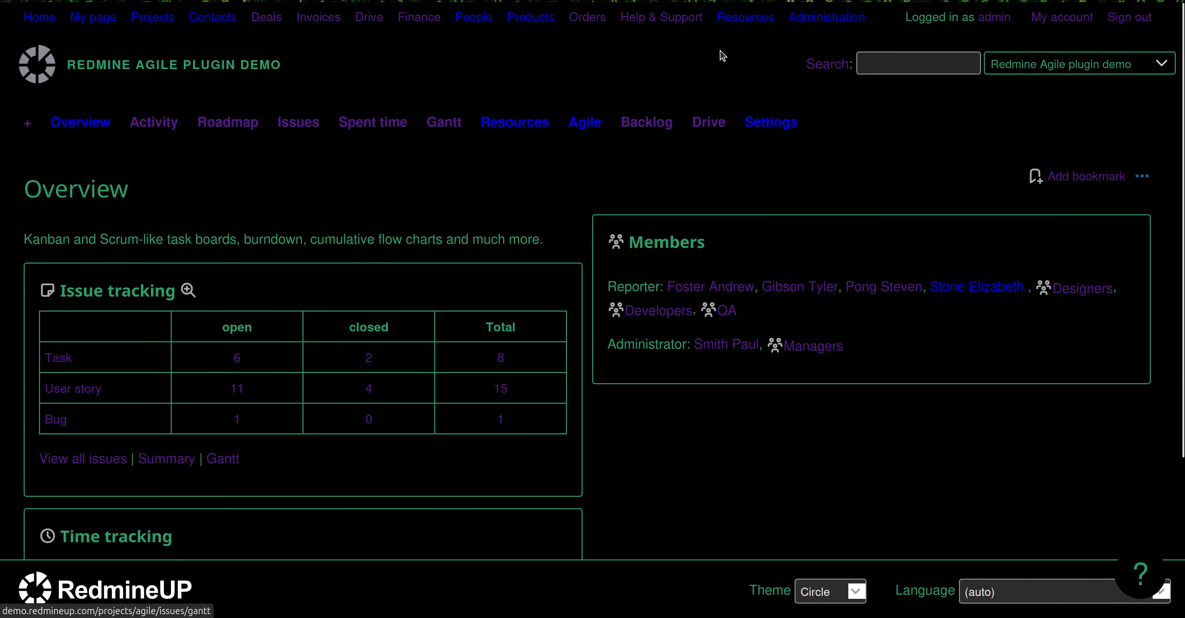
click(820, 18)
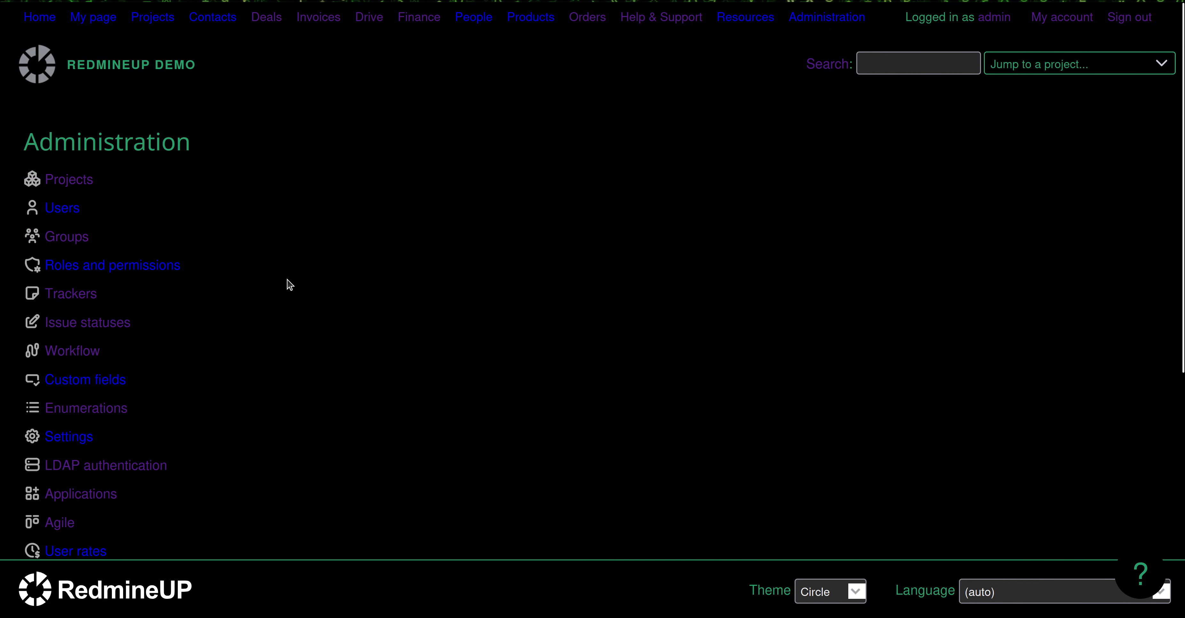
click(67, 213)
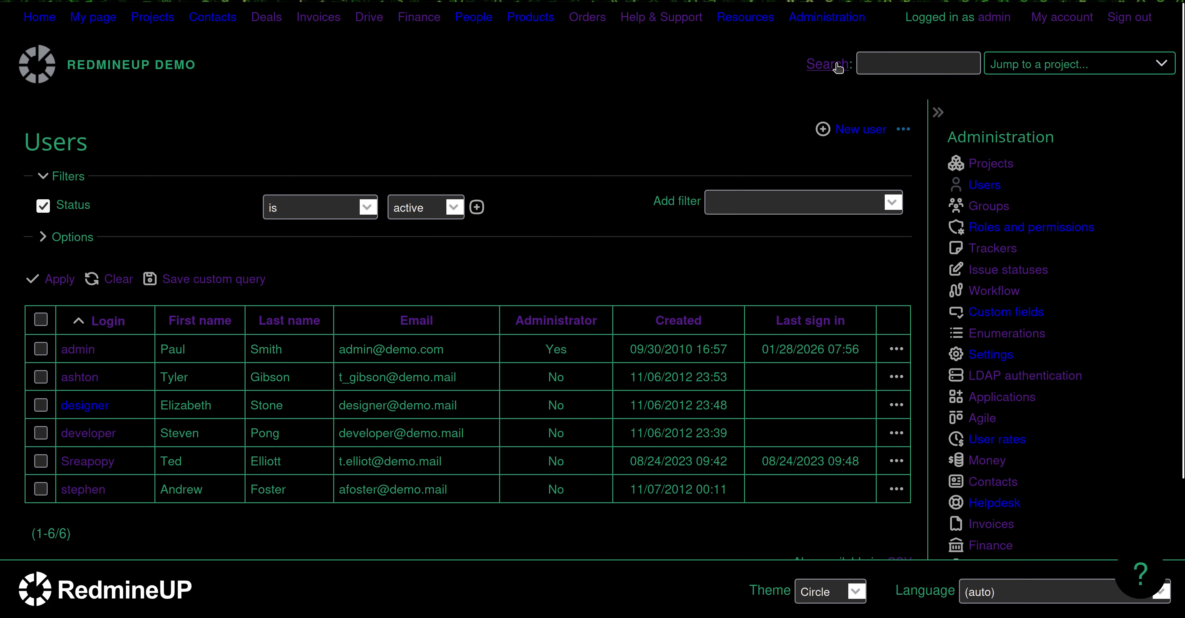
click(862, 130)
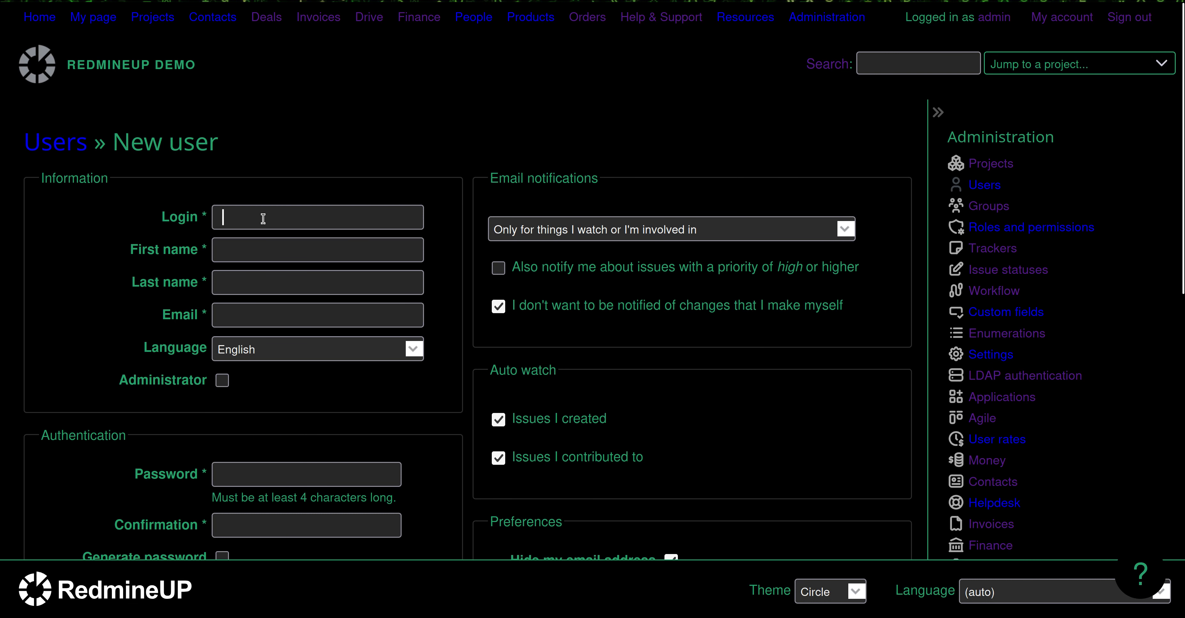
- Enter the login neo_matrix and fill in the new user's first name, last name and email address
text(neo_matrix)
key(Tab)
text(Neo)
key(Tab)
text(from Matrix)
key(Tab)
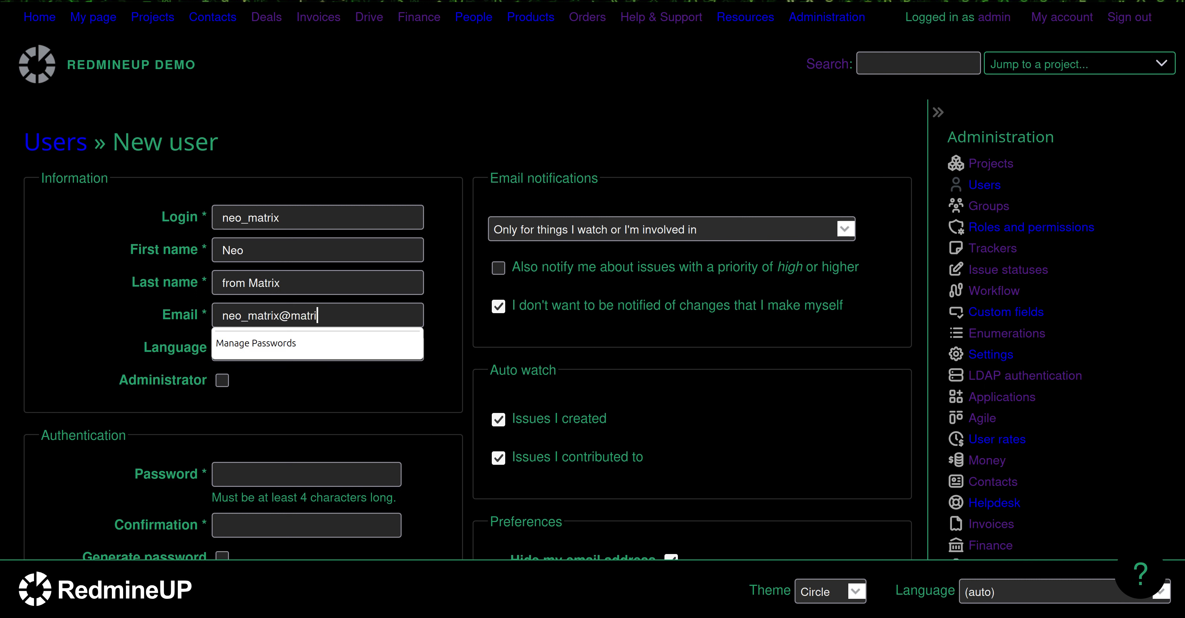
- Enter and confirm the new user's account password, and create the user
click(231, 465)
text(•••••••••••)
key(Tab)
text(•••••••••••)
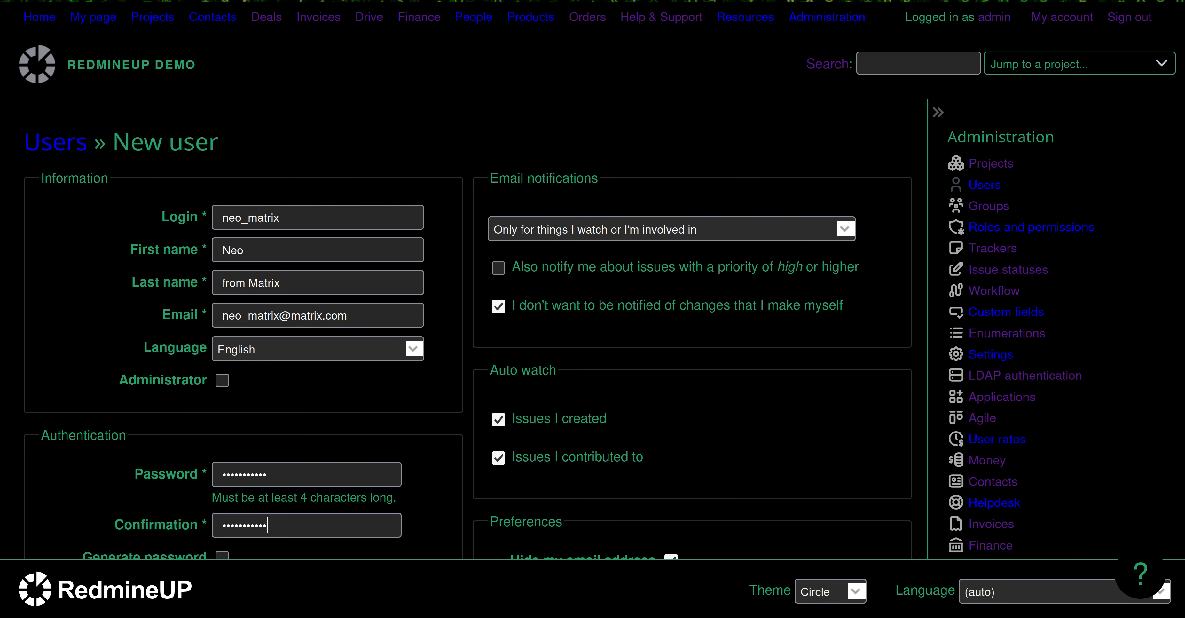
scroll(104, 446, down, 8)
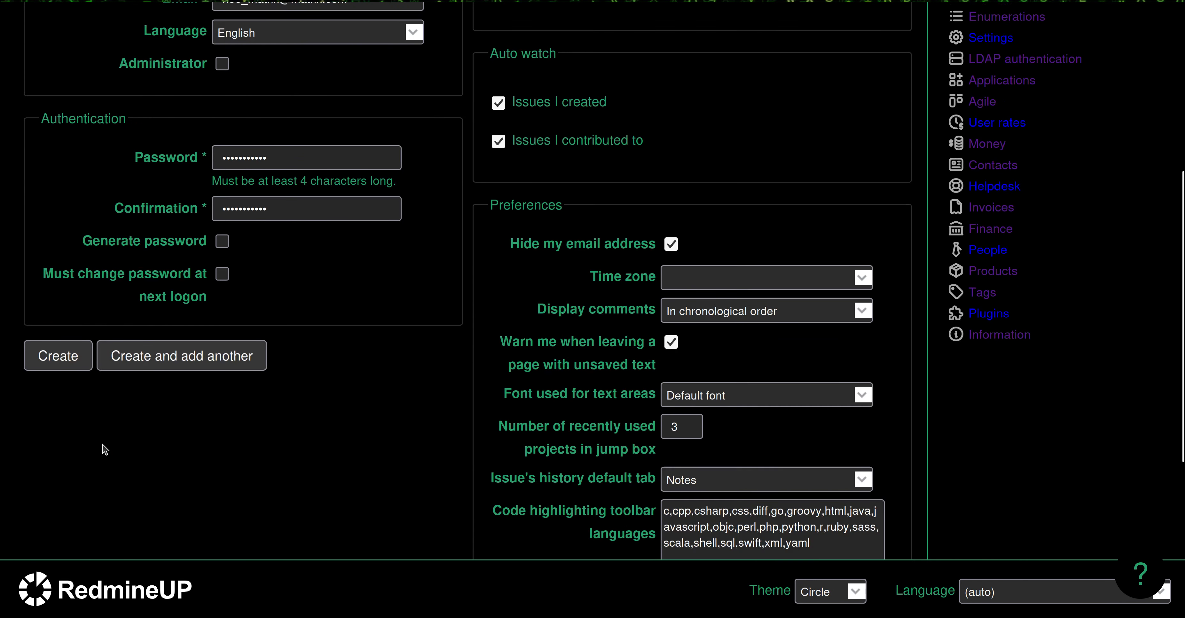
click(65, 289)
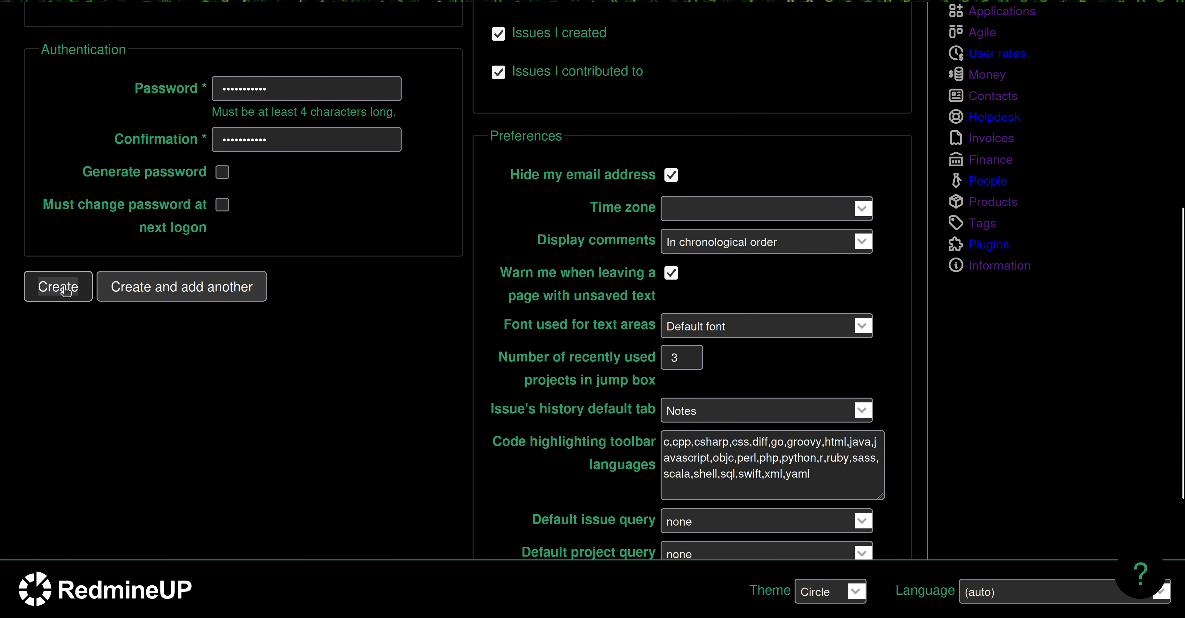
- Add the new user to the Redmine Agile plugin demo project with the Support role
click(192, 258)
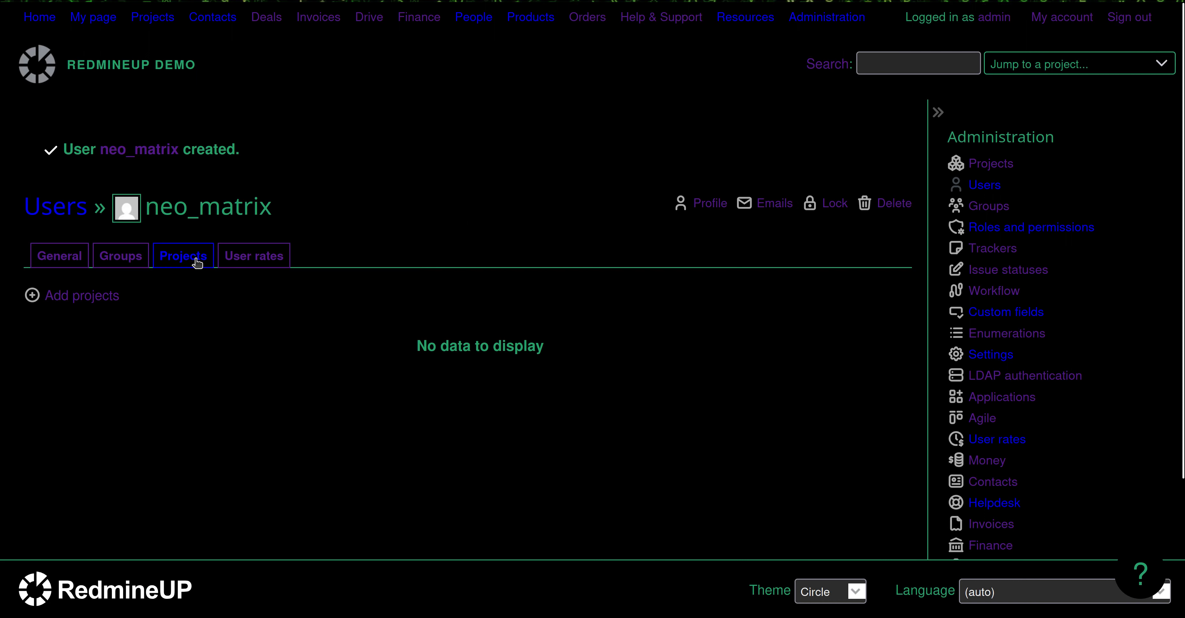
click(86, 306)
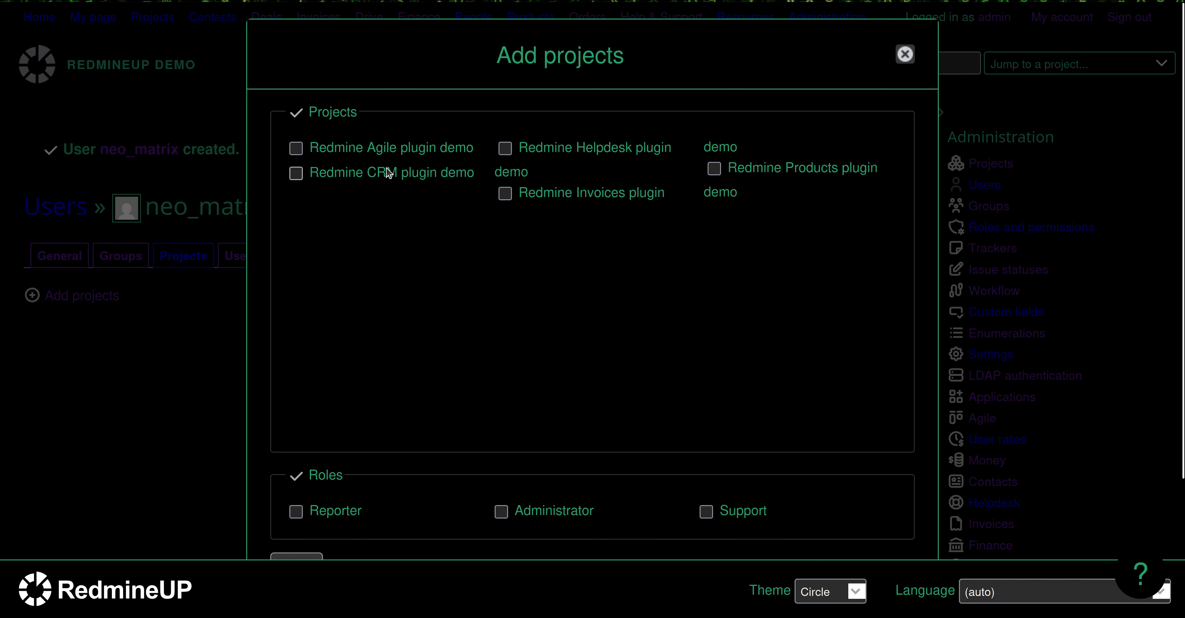
click(295, 149)
click(742, 515)
scroll(616, 423, down, 3)
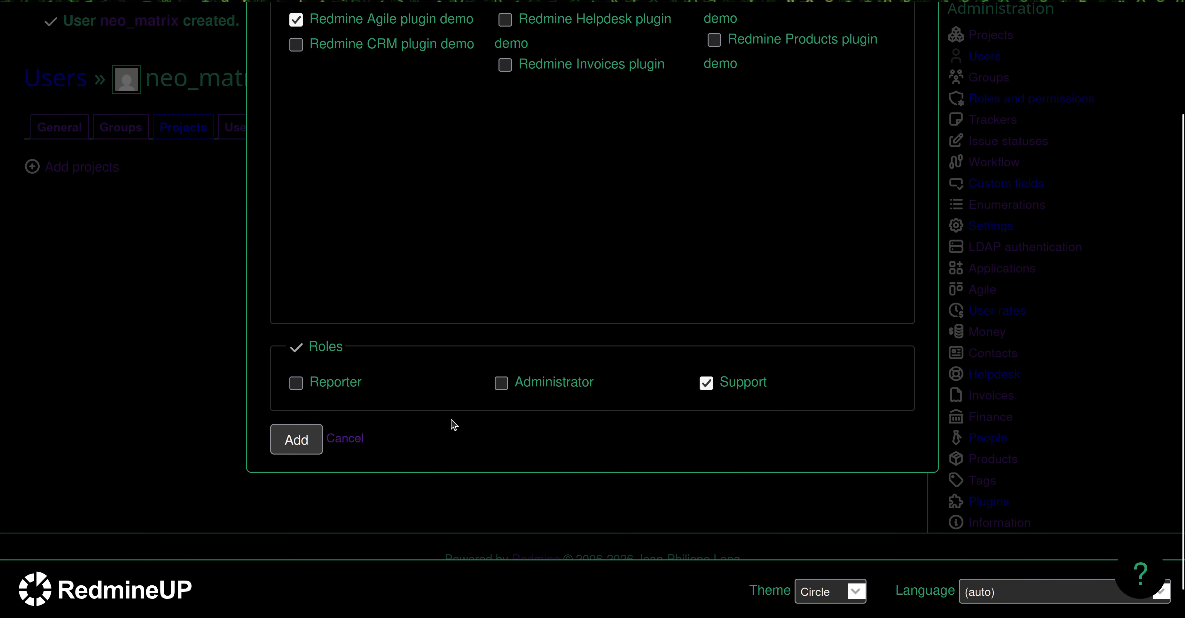
click(296, 440)
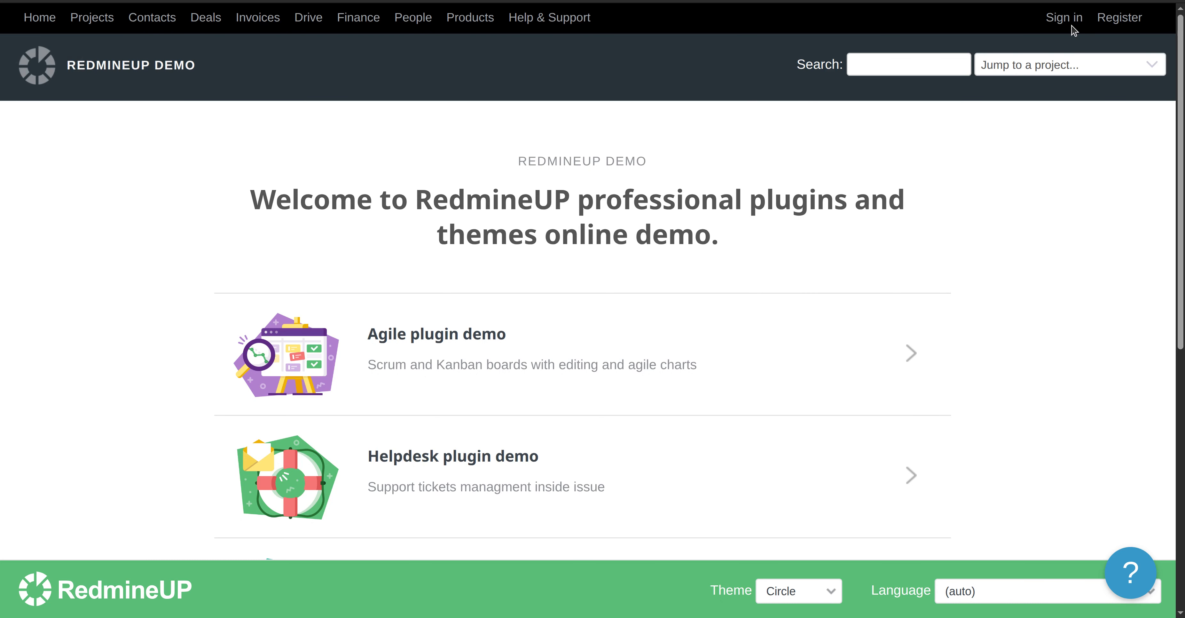
- Switch to the signed-out browser session and sign in as neo_matrix with the account password, declining to save it in the browser
click(1071, 29)
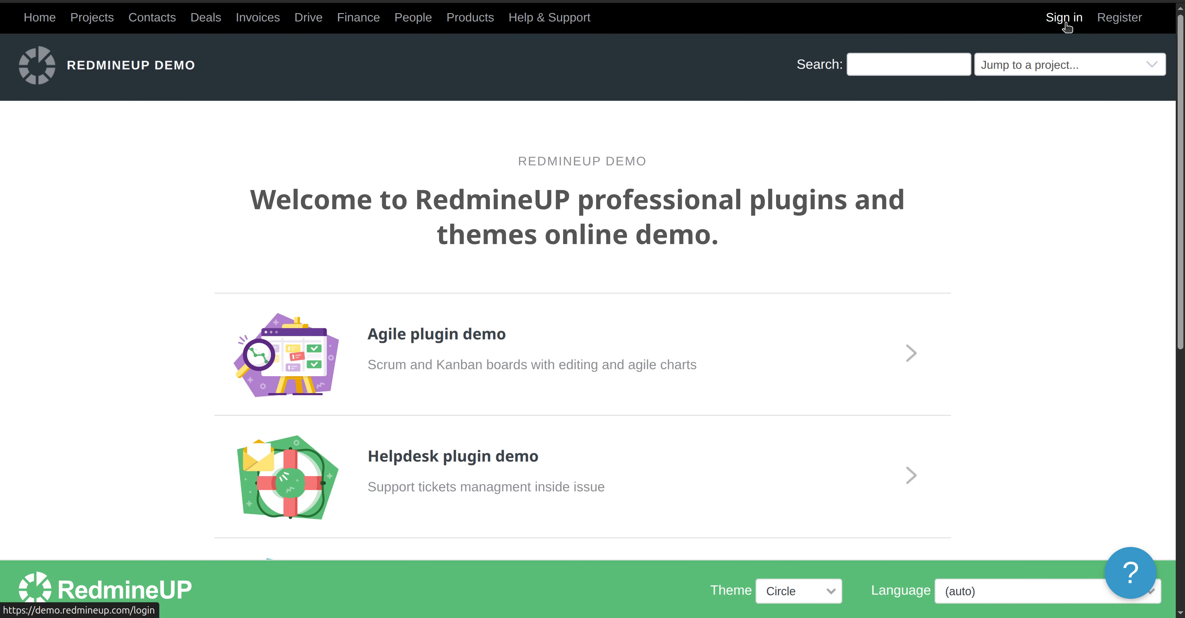
scroll(462, 345, down, 5)
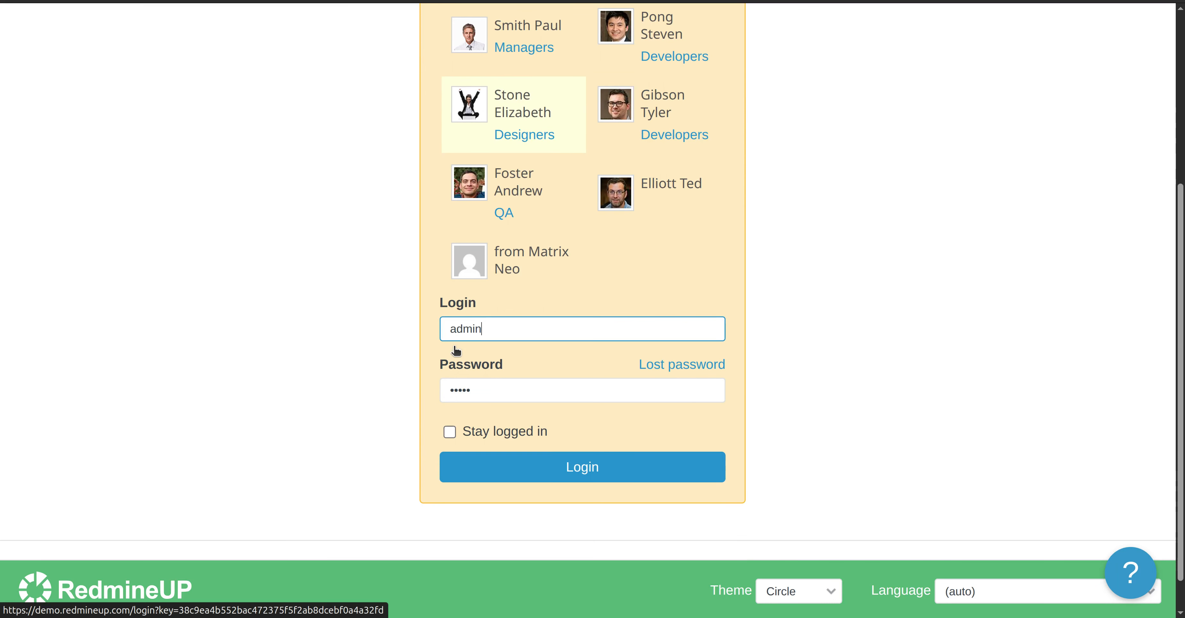
double_click(504, 334)
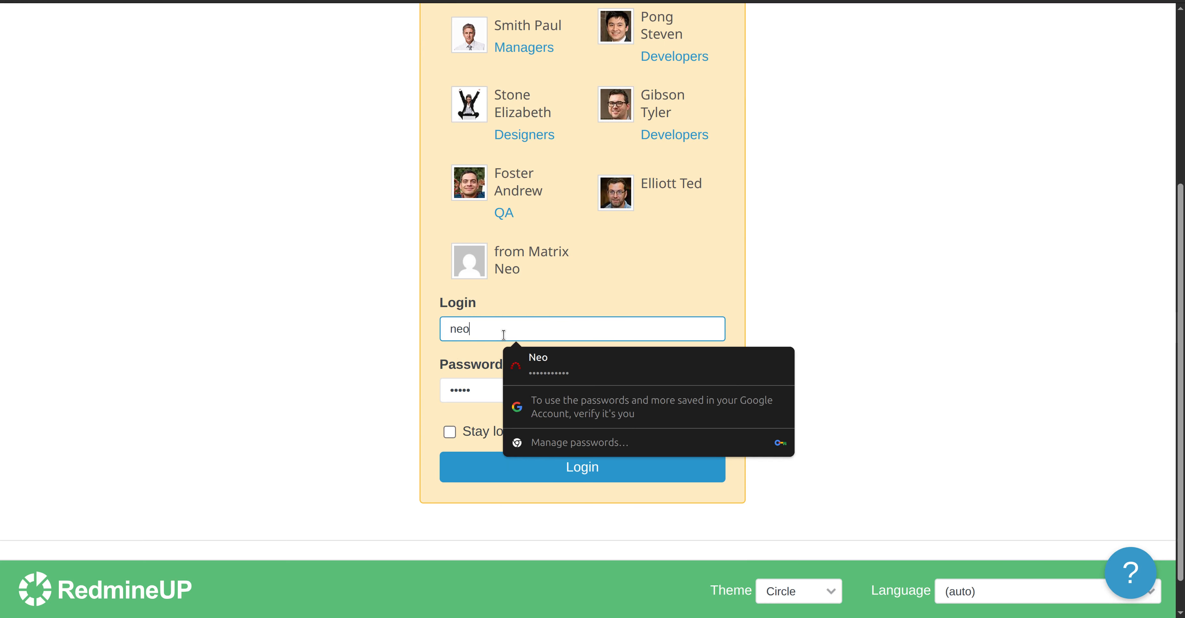
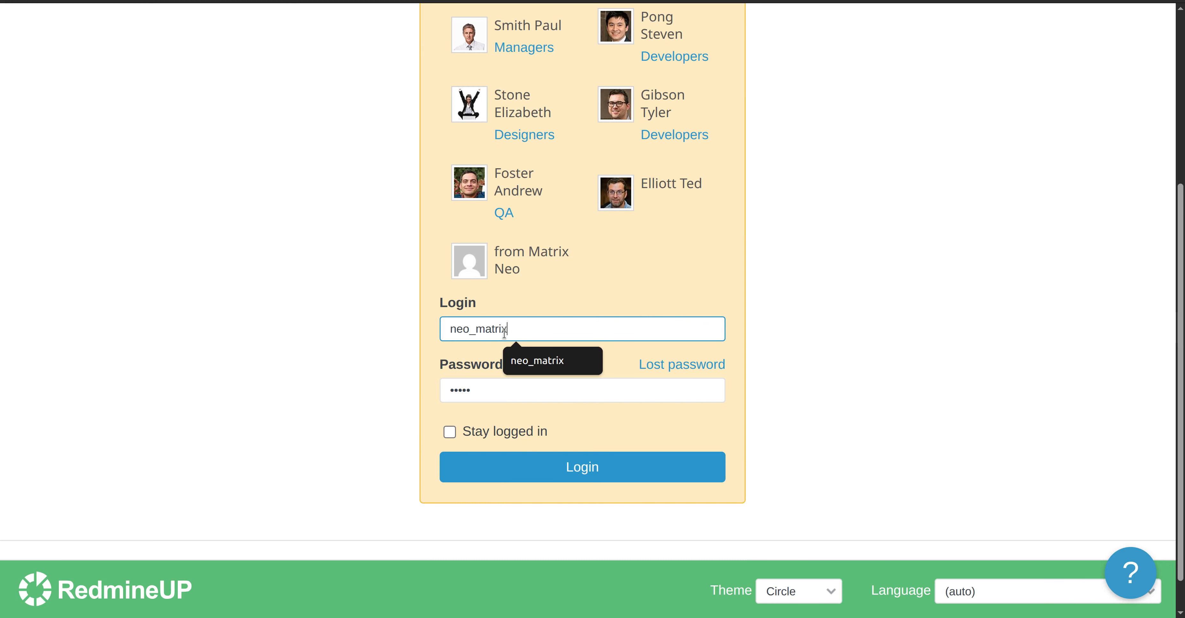
key(Tab)
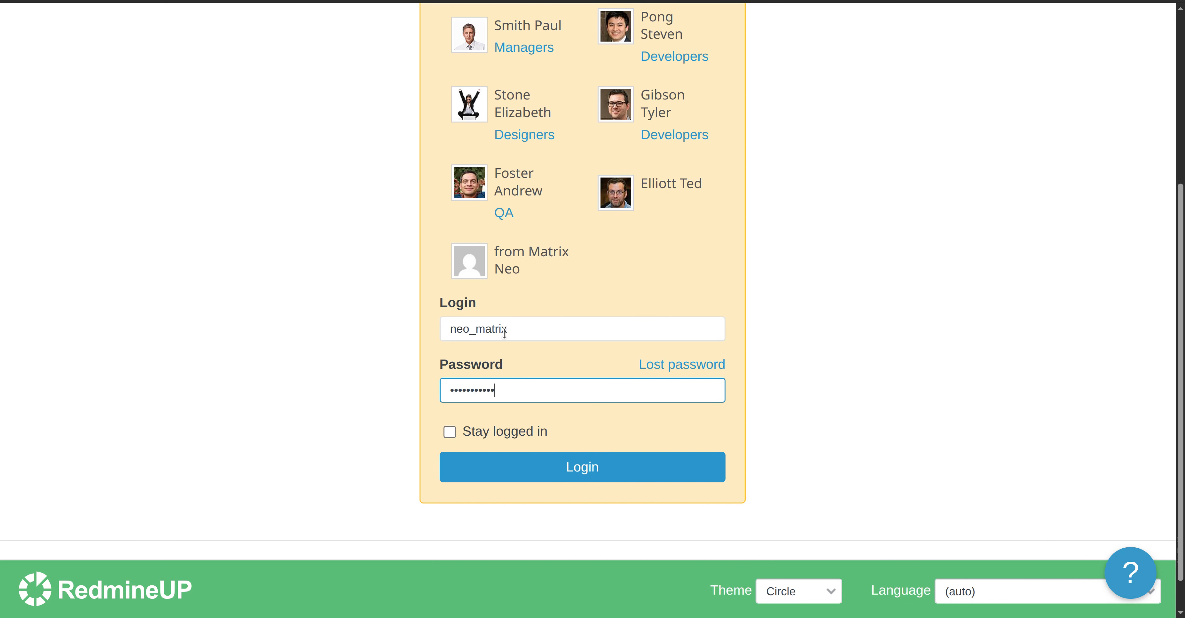
click(551, 471)
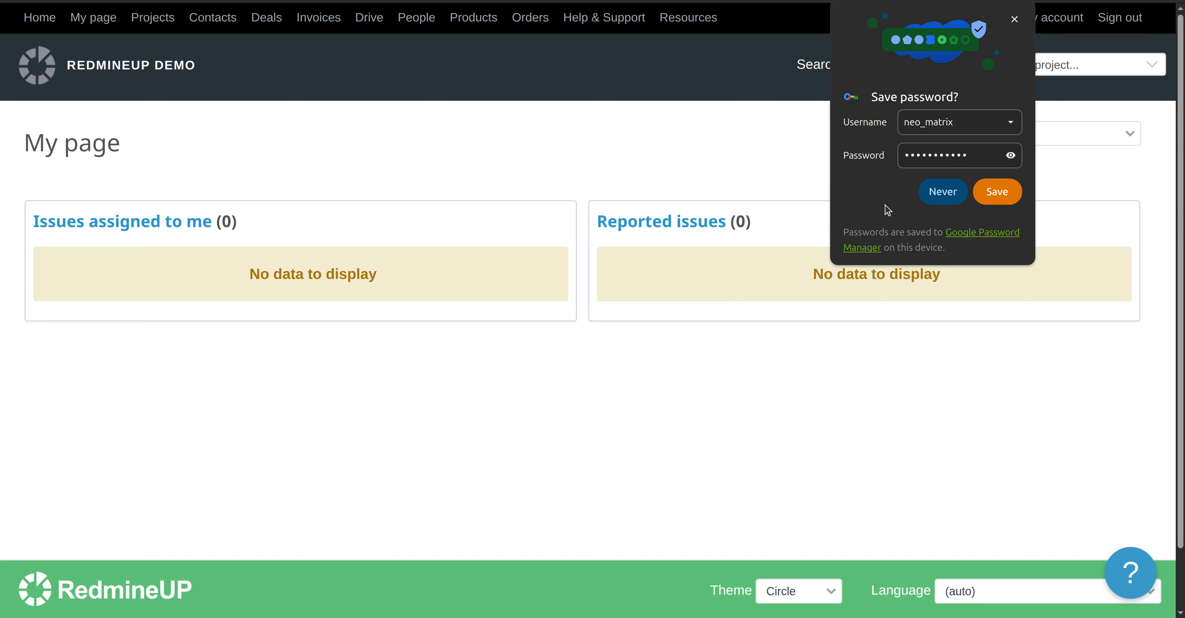
click(934, 199)
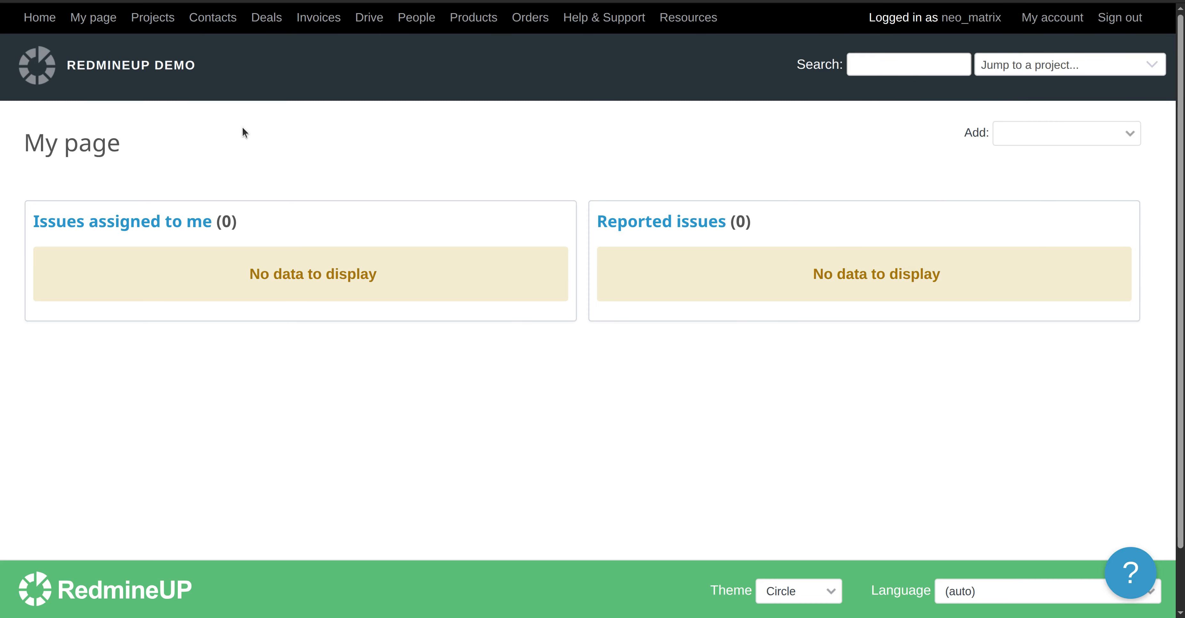
- Open the Redmine Agile plugin demo project from the project list as the new user
click(162, 21)
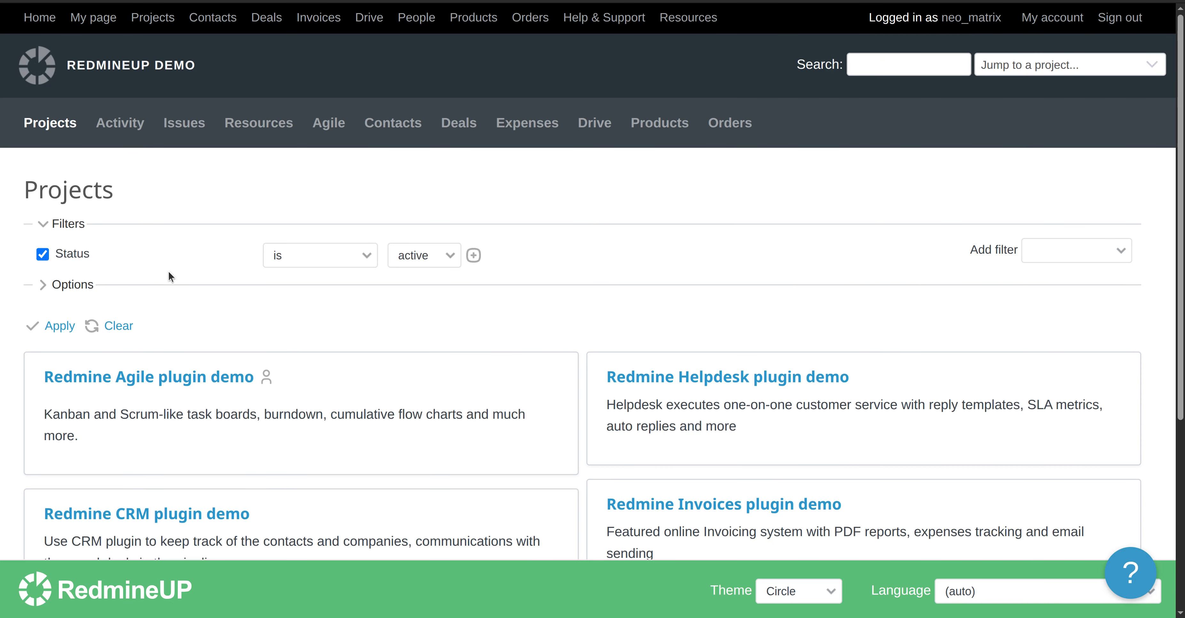
click(137, 379)
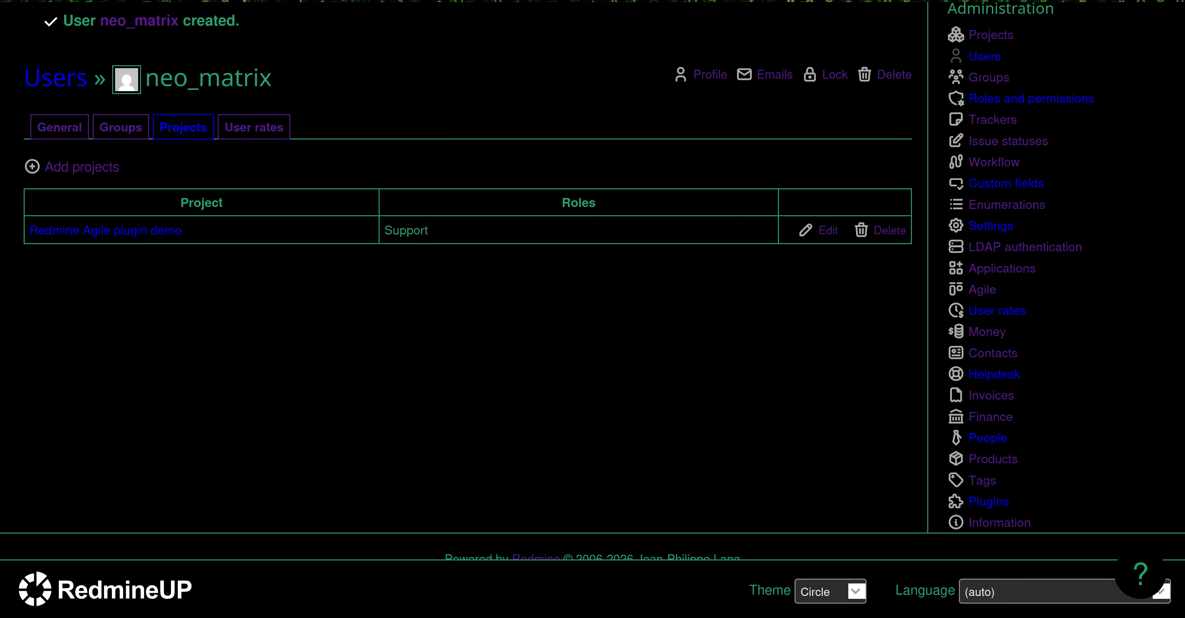
- Switch back to the admin session and open the Support role for editing in the roles and permissions administration
scroll(506, 111, up, 3)
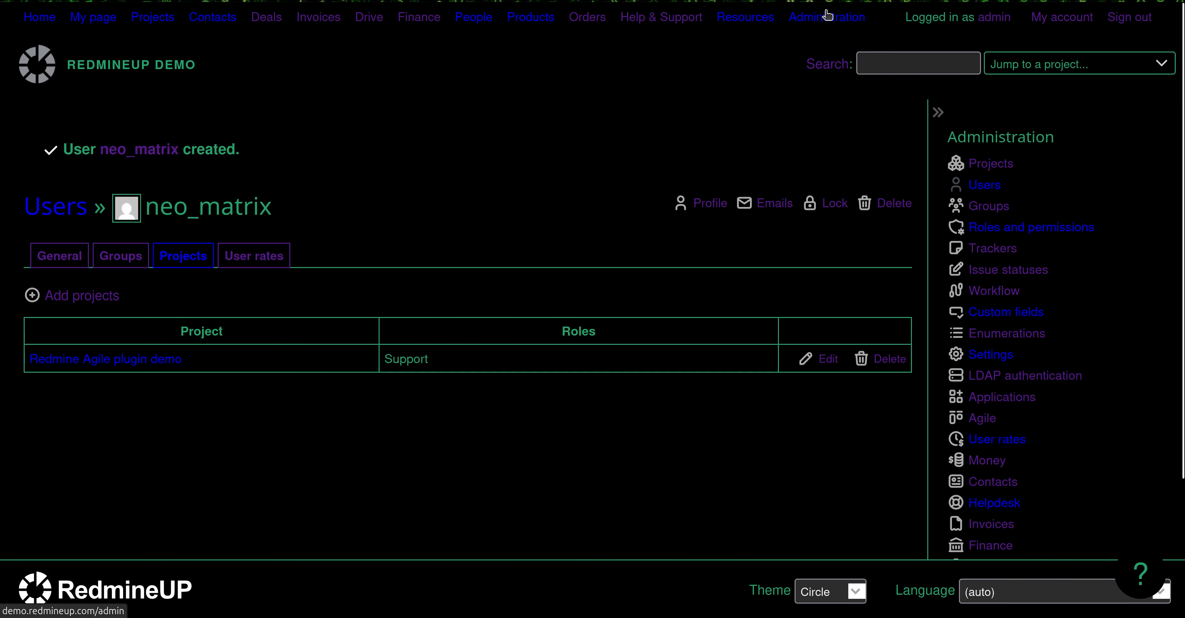
click(824, 19)
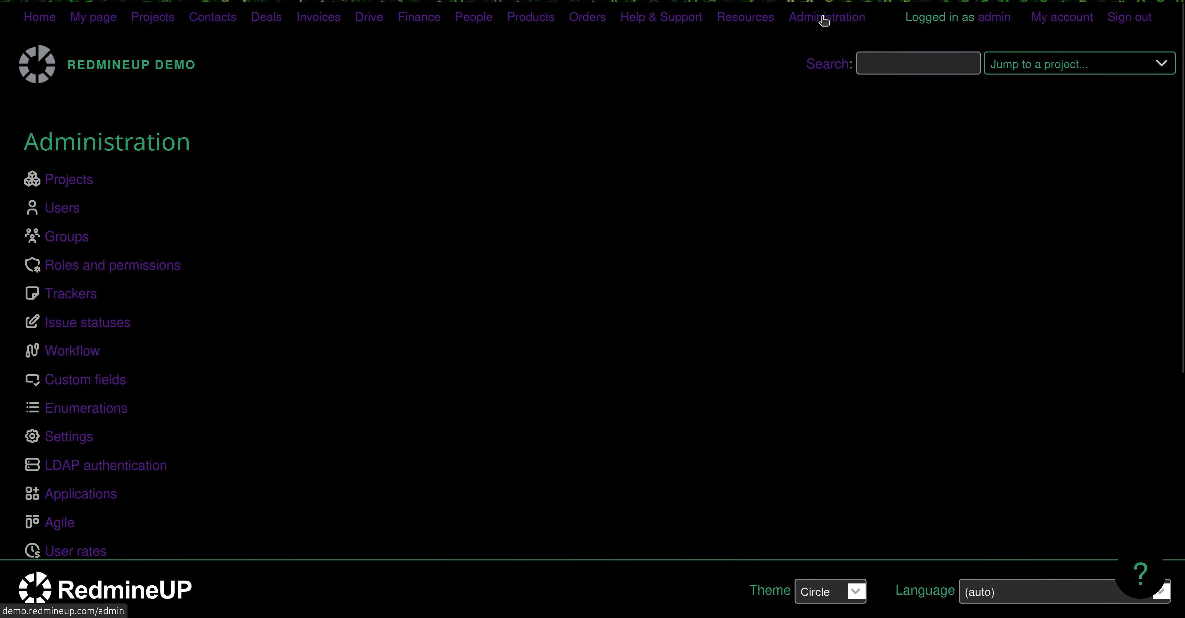
click(146, 270)
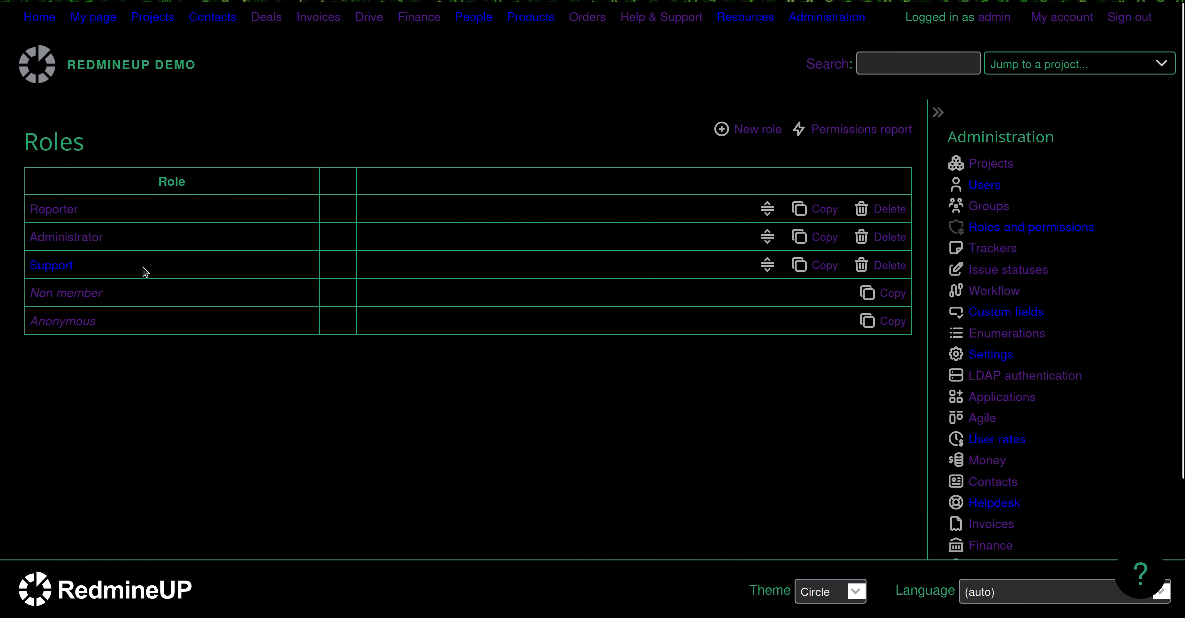
click(52, 266)
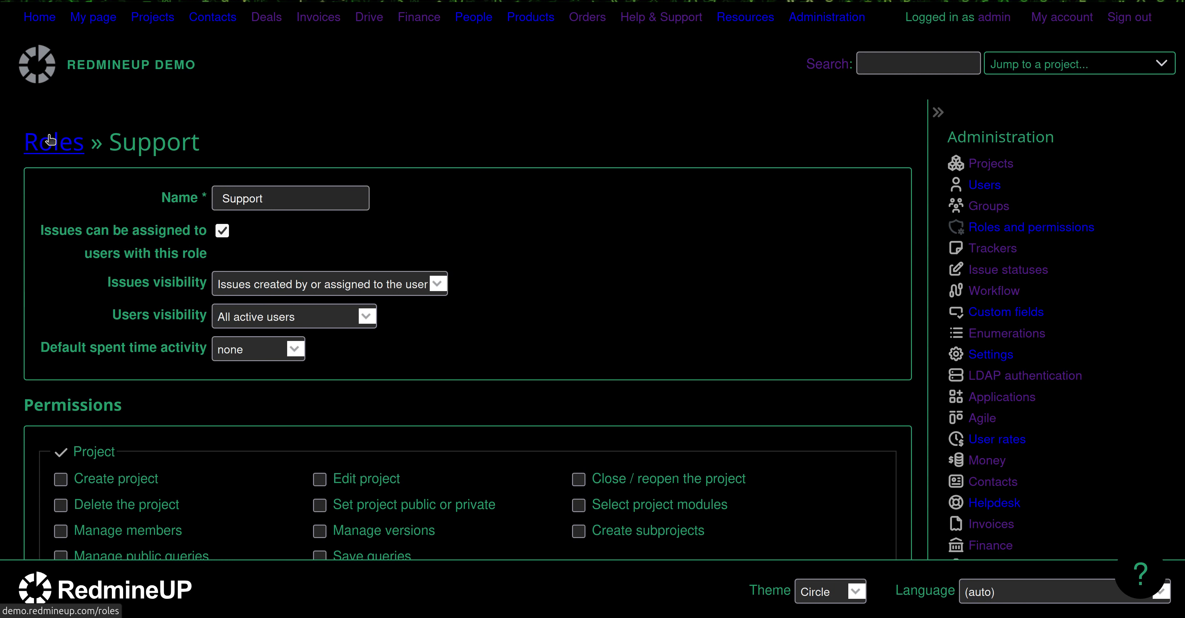
- Grant the Support role the View agile boards, View backlog and View agile charts permissions
scroll(613, 351, down, 5)
click(579, 363)
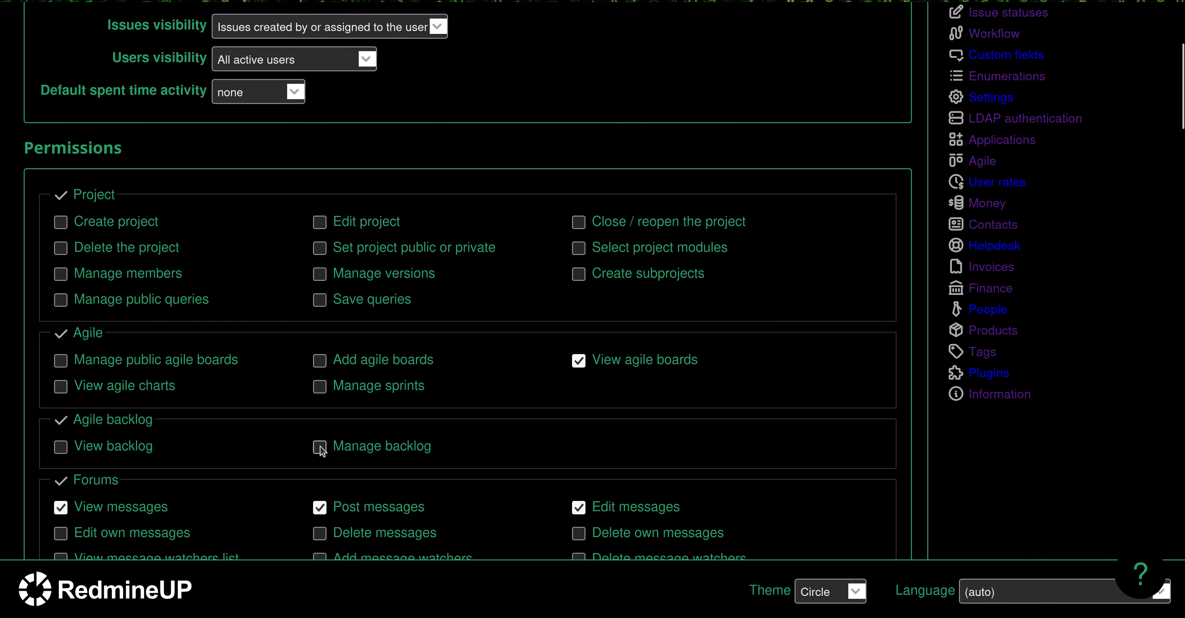
click(61, 447)
click(61, 389)
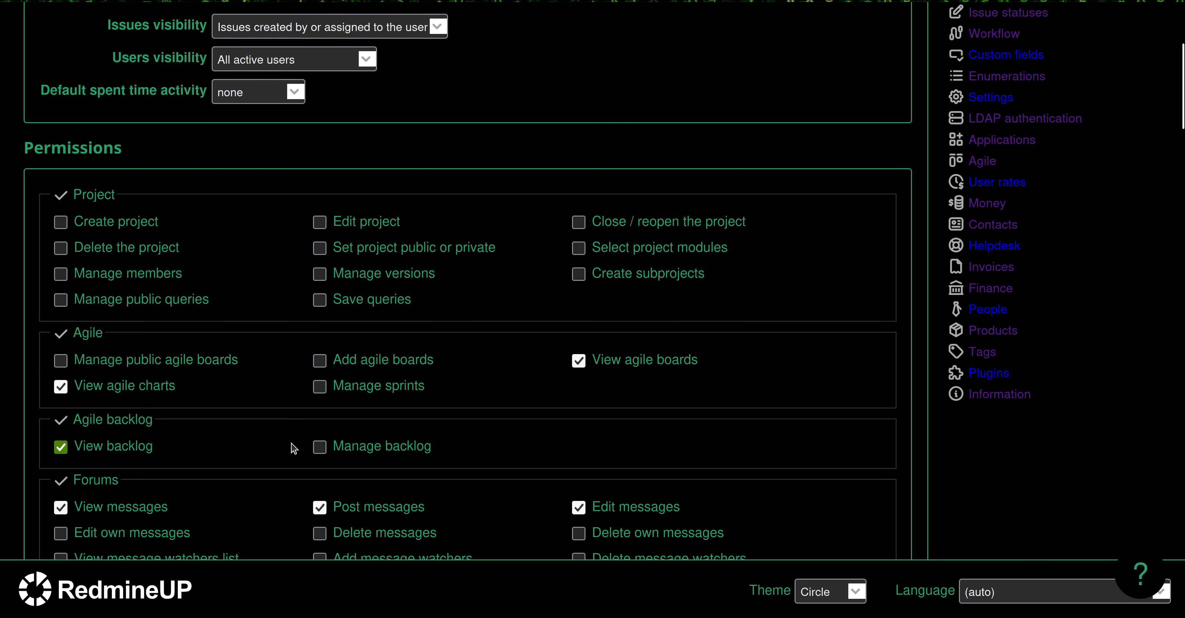
scroll(294, 447, down, 20)
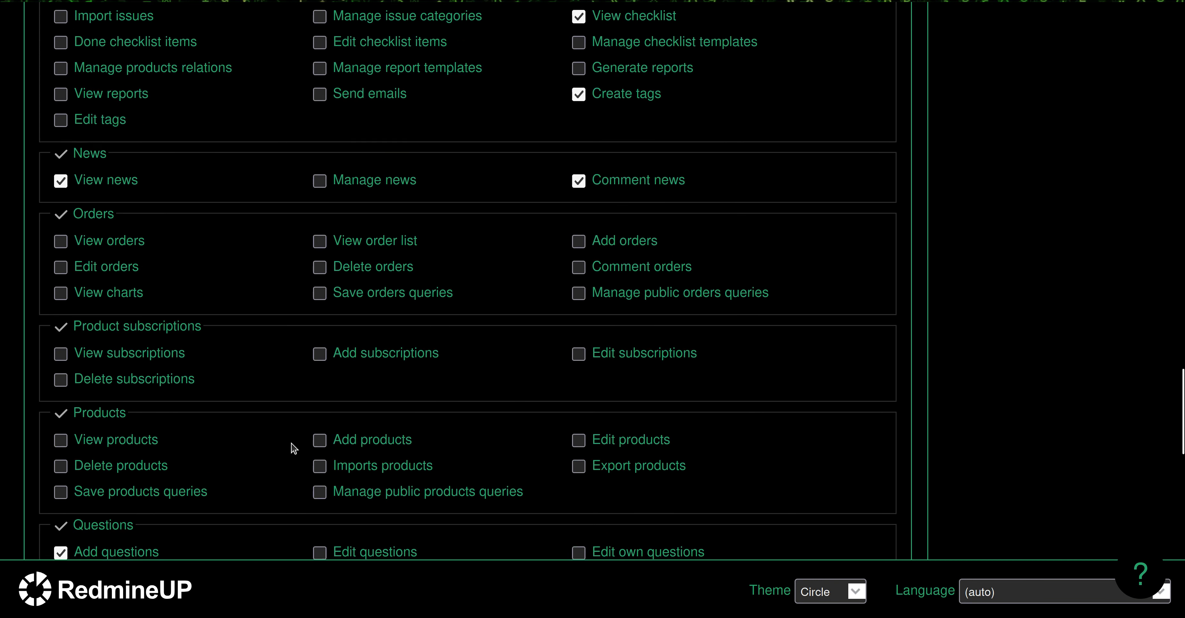
scroll(293, 447, down, 15)
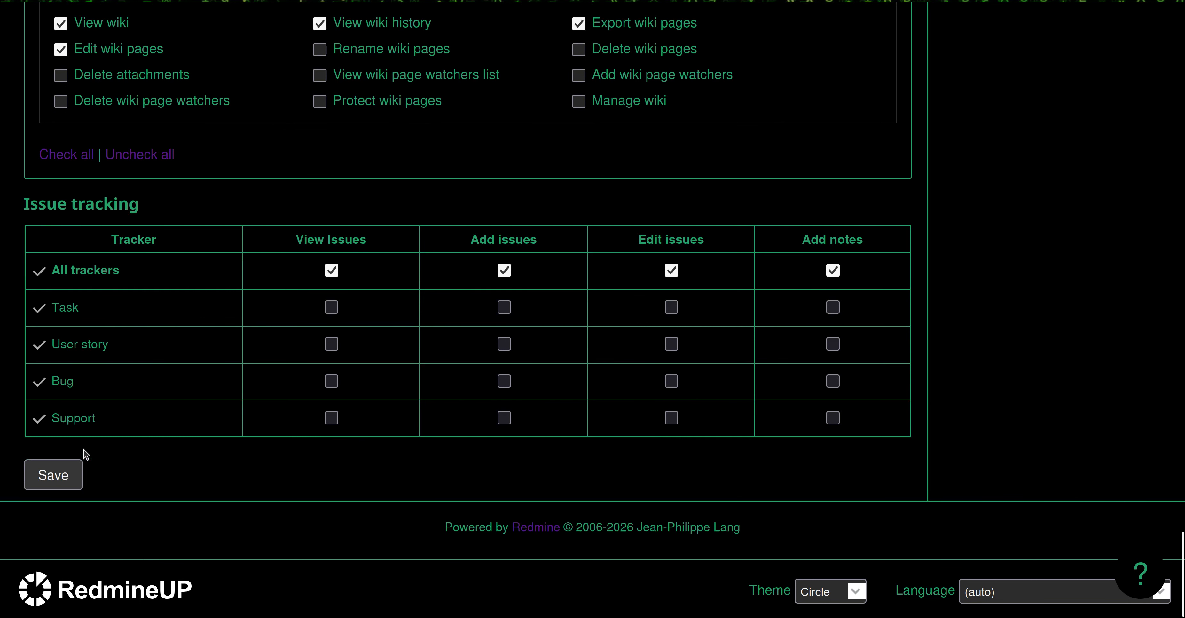